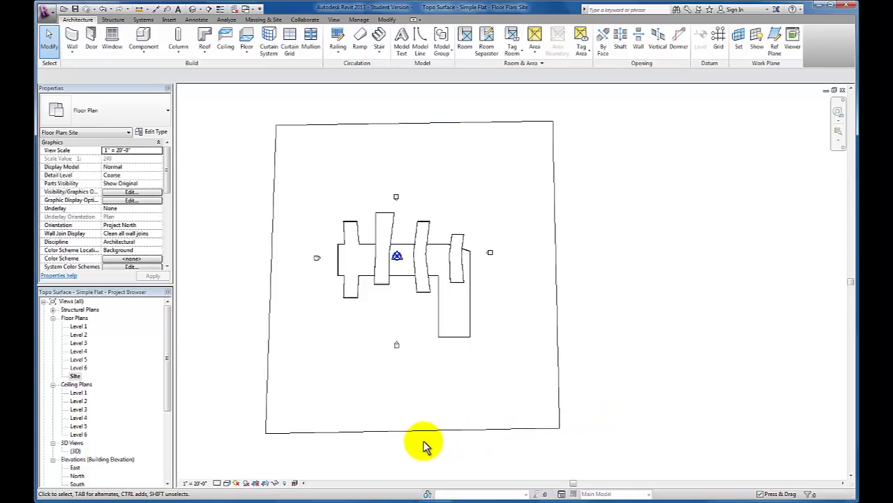
Open the Sun Path menu from the Site plan's view control bar.
{"action": "left_click", "coordinate": [237, 483]}
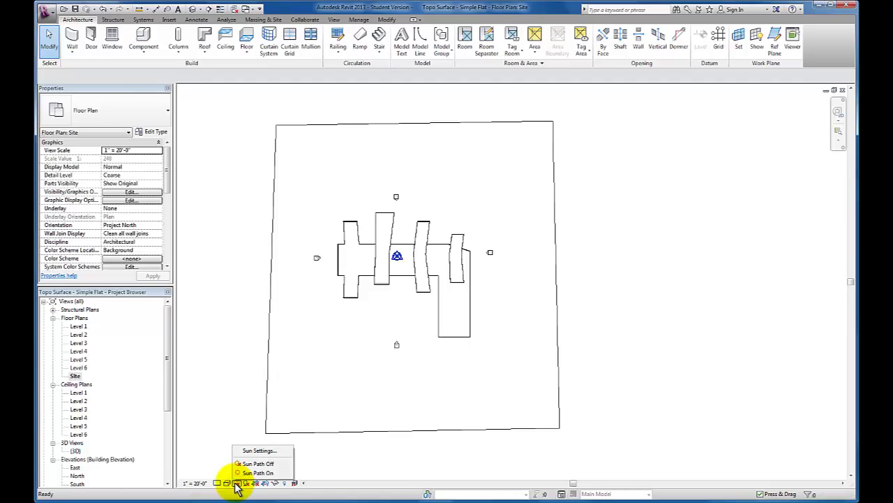
Open Sun Settings, choose a Single Day solar study, and move the dialog aside.
{"action": "left_click", "coordinate": [255, 451]}
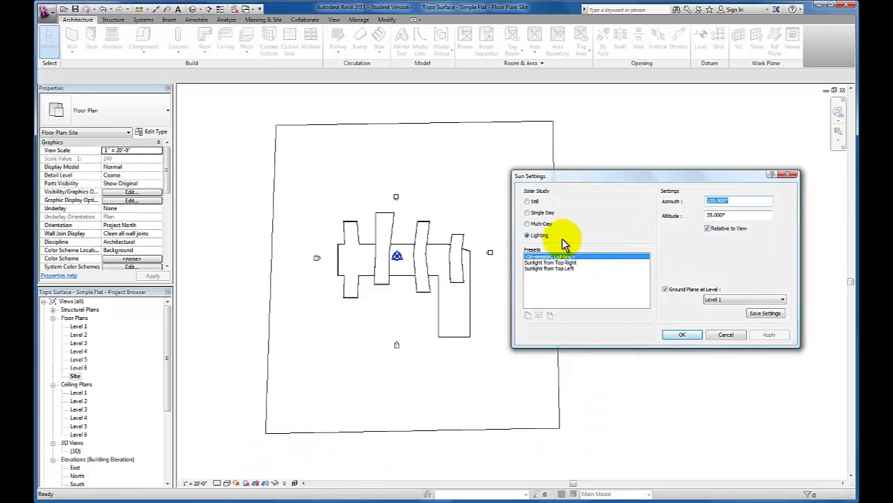
{"action": "left_click", "coordinate": [528, 213]}
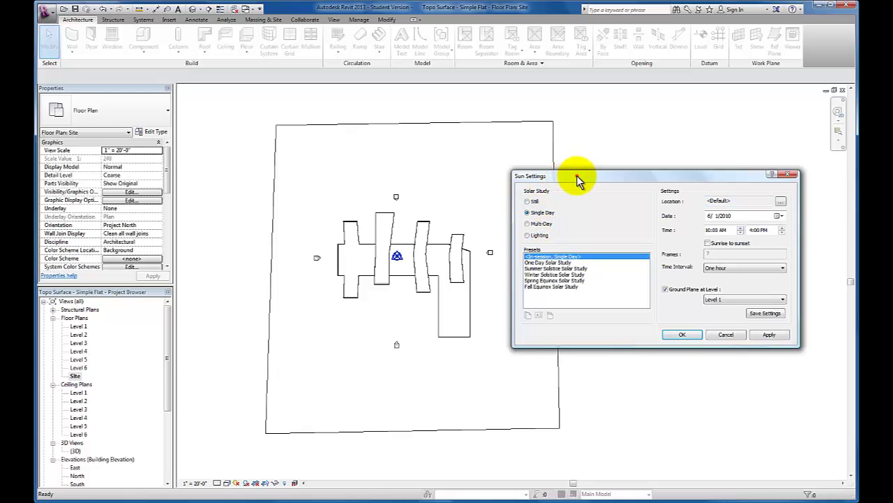
{"action": "left_click_drag", "start_coordinate": [576, 175], "coordinate": [488, 153]}
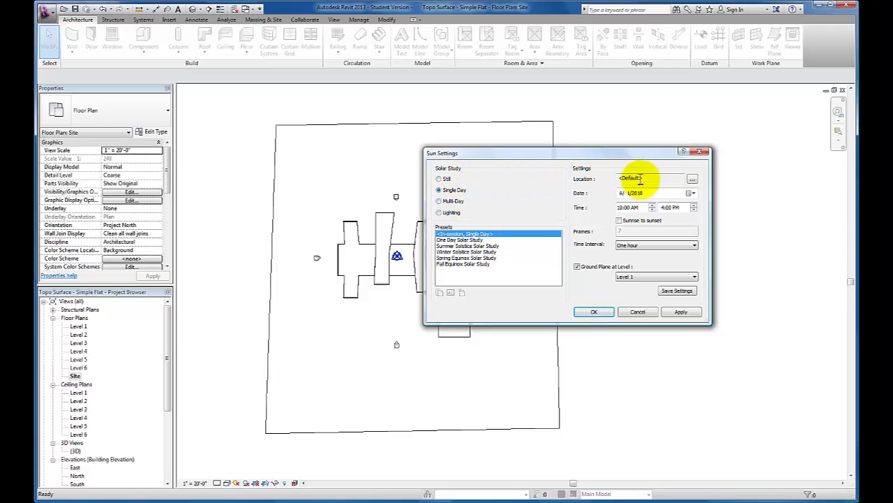
Search for 'Harrisburg, PA' as the project address in Location, Weather and Site.
{"action": "left_click", "coordinate": [692, 178]}
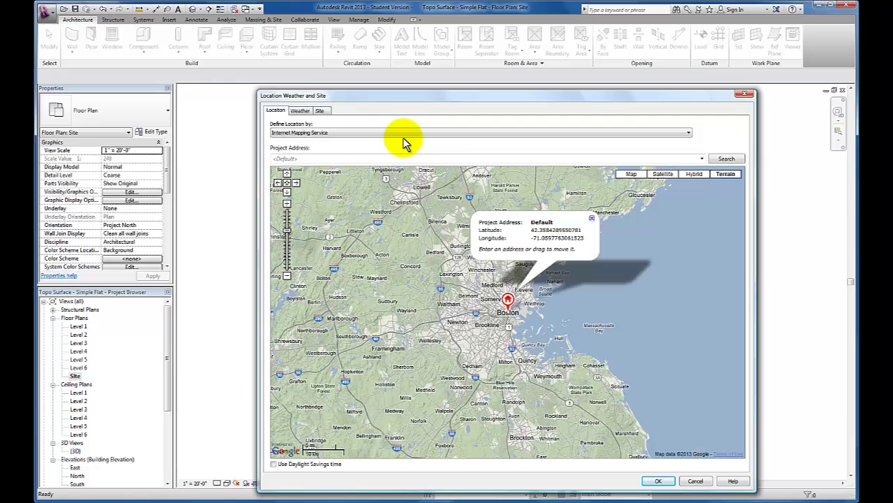
{"action": "left_click", "coordinate": [368, 159]}
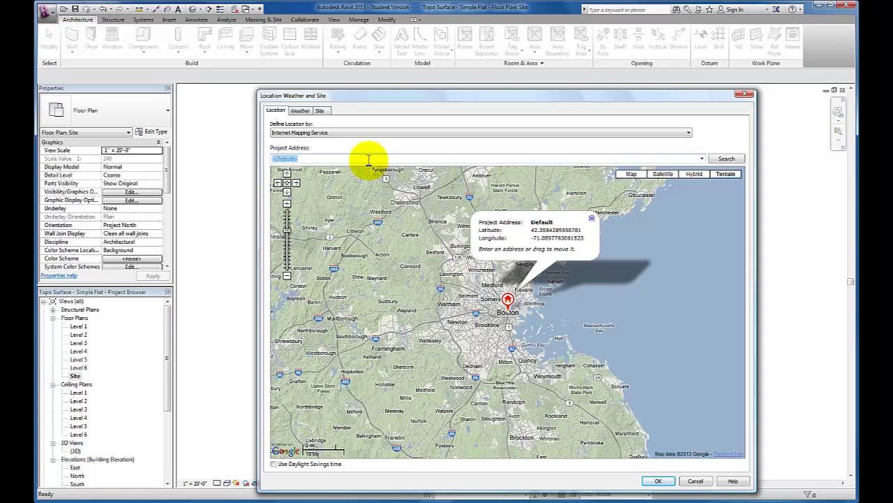
{"action": "type", "text": "Harrisburg, PA"}
{"action": "left_click", "coordinate": [726, 159]}
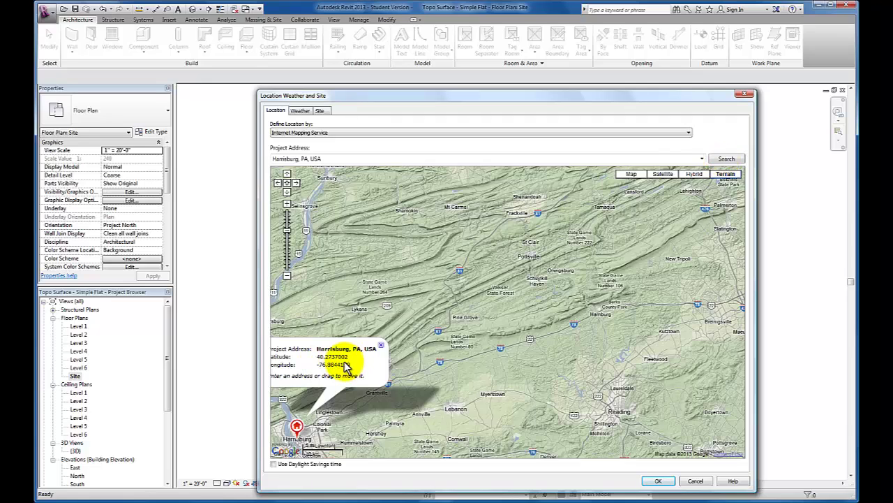
{"action": "left_click", "coordinate": [300, 112]}
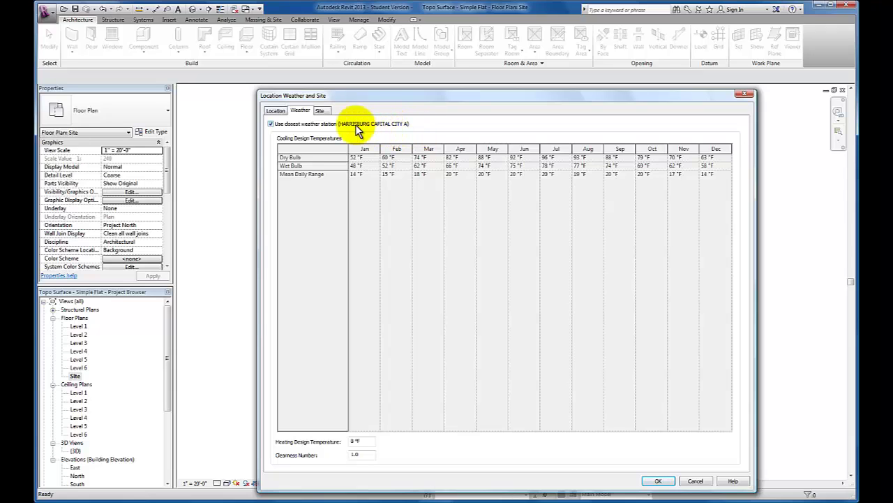
{"action": "left_click", "coordinate": [321, 110]}
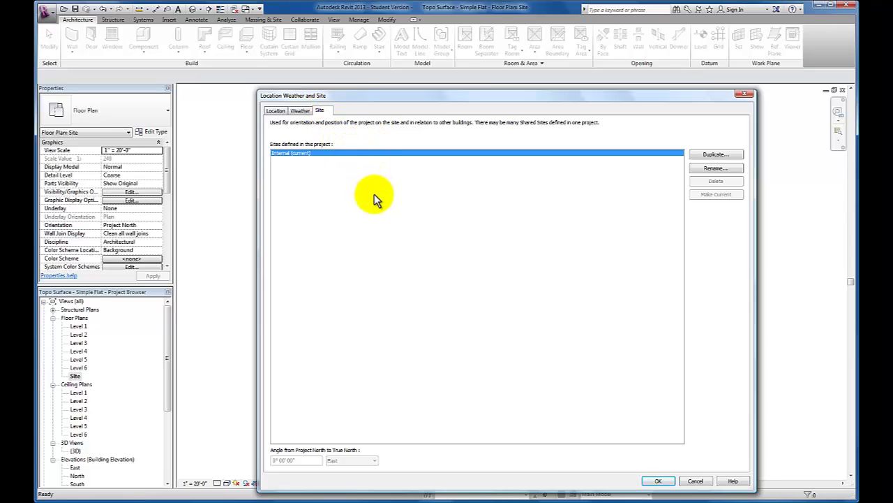
{"action": "left_click", "coordinate": [275, 112]}
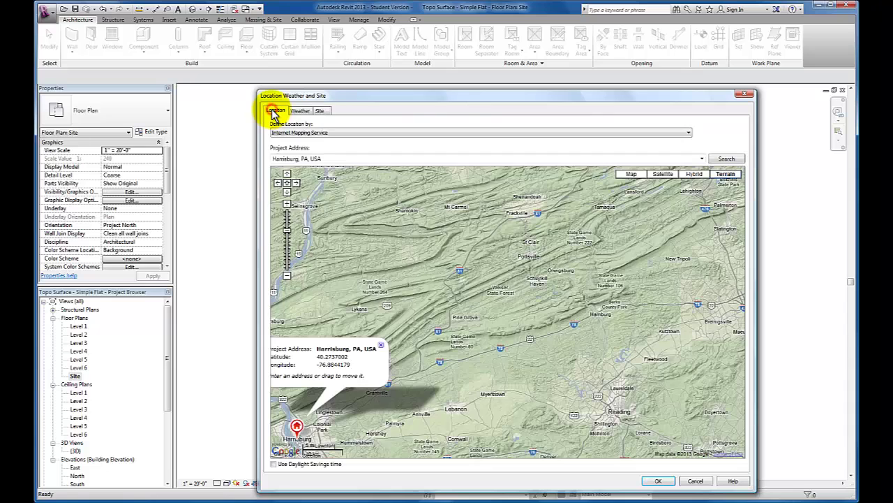
Accept the Harrisburg location and set the single-day study date to 7/1/2010.
{"action": "left_click", "coordinate": [658, 481]}
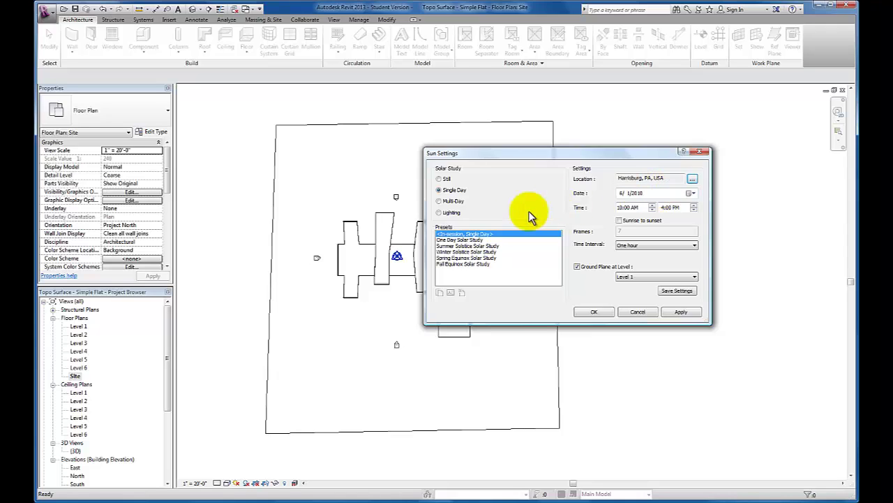
{"action": "left_click", "coordinate": [691, 194]}
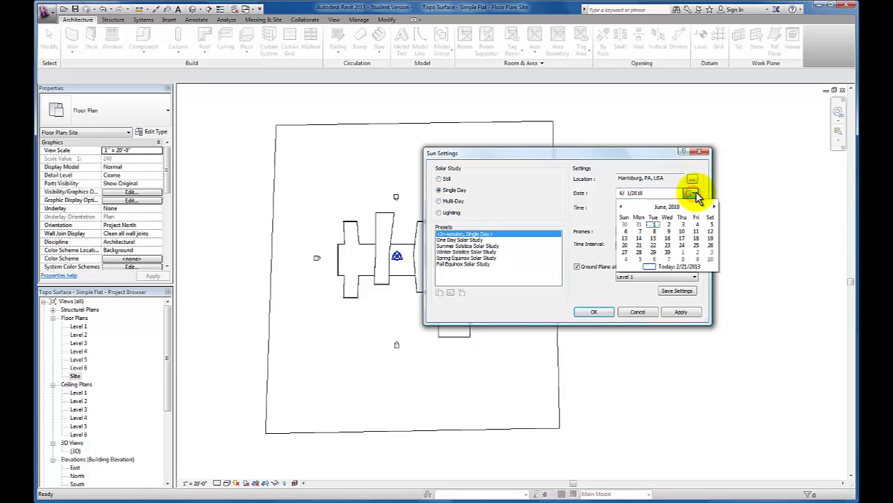
{"action": "left_click", "coordinate": [713, 206]}
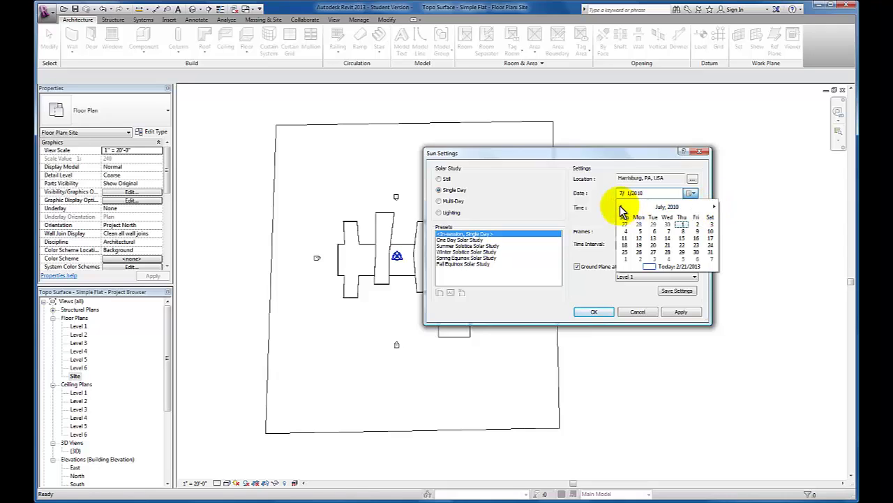
{"action": "left_click", "coordinate": [684, 224]}
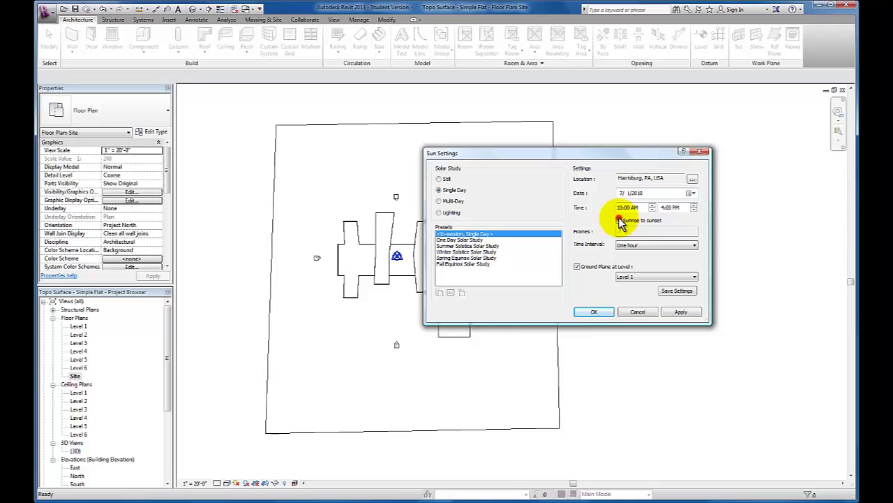
Run the July 1 study from sunrise to sunset at 15-minute intervals.
{"action": "left_click", "coordinate": [619, 220]}
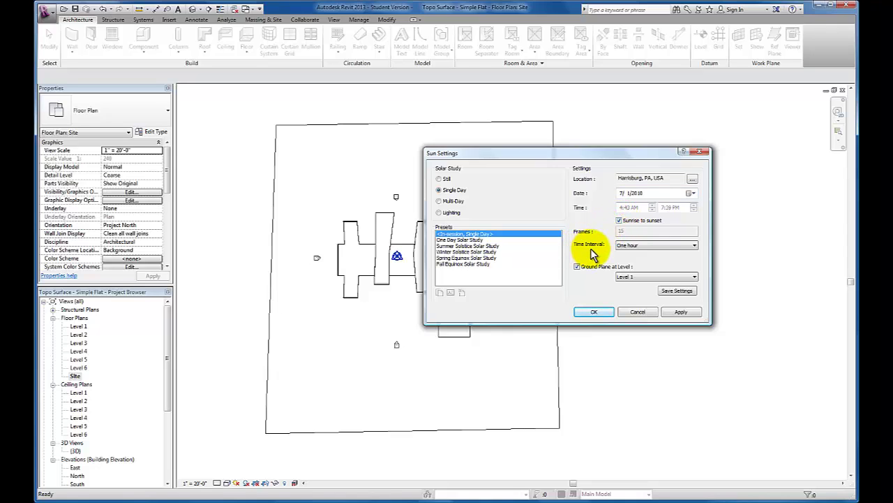
{"action": "left_click", "coordinate": [694, 246]}
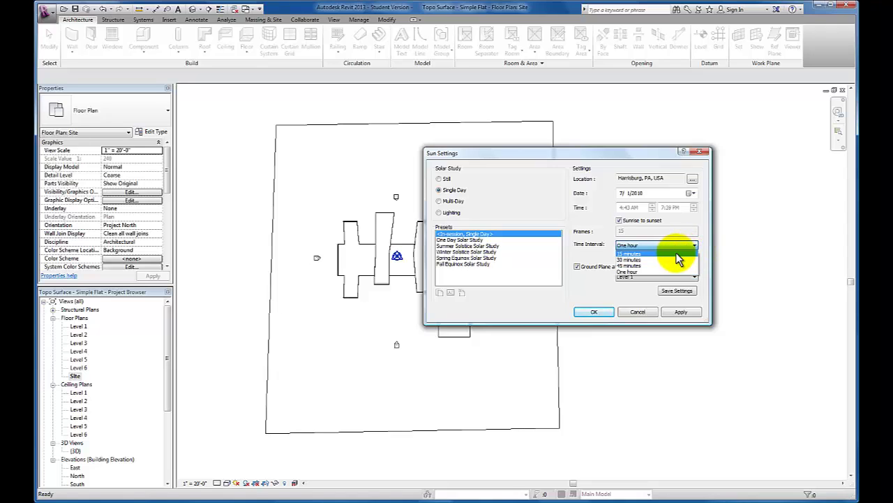
{"action": "left_click", "coordinate": [677, 253]}
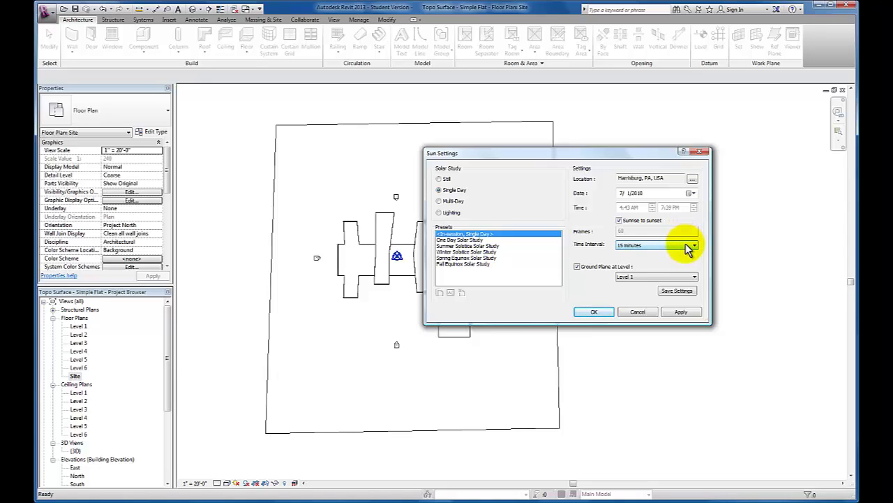
{"action": "left_click", "coordinate": [687, 246]}
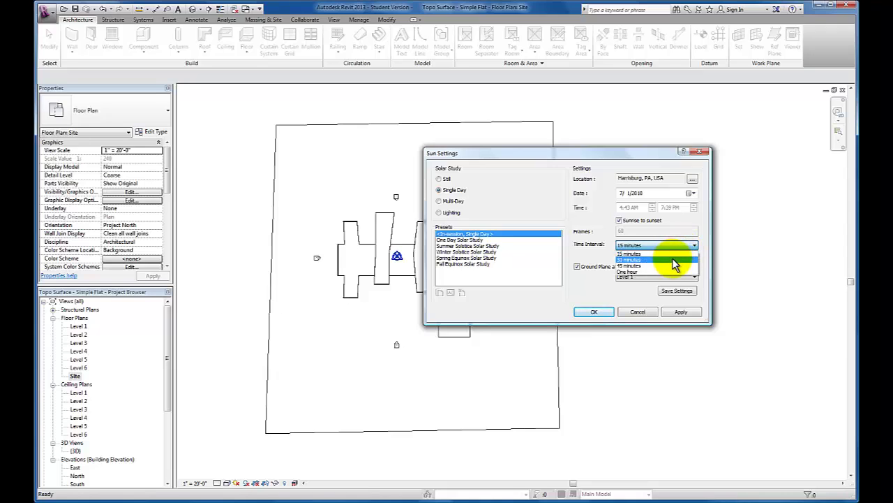
{"action": "left_click", "coordinate": [672, 258]}
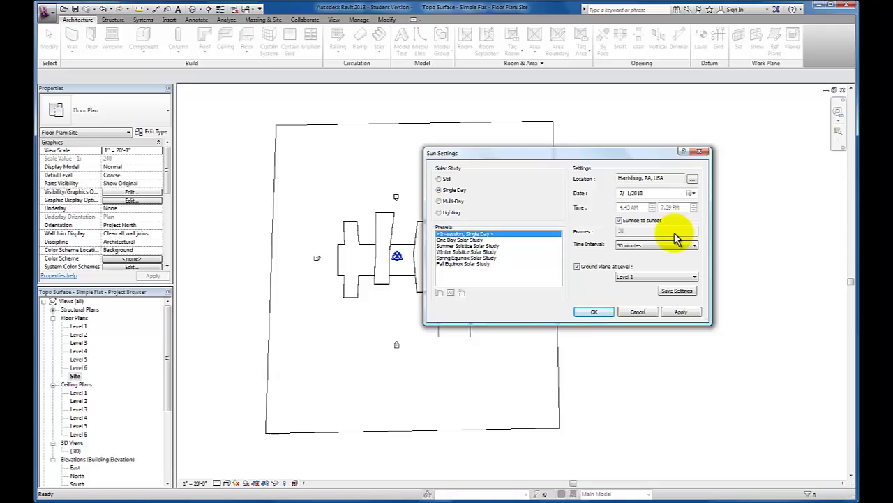
{"action": "left_click", "coordinate": [675, 245]}
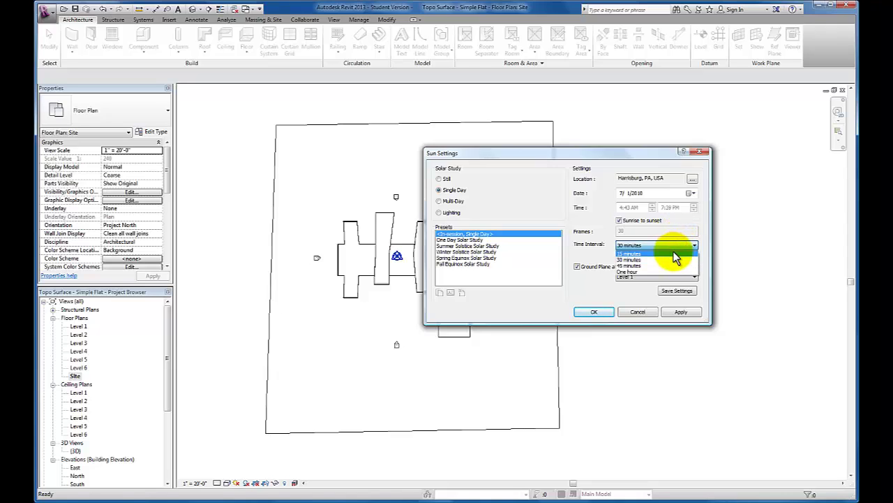
{"action": "left_click", "coordinate": [672, 252]}
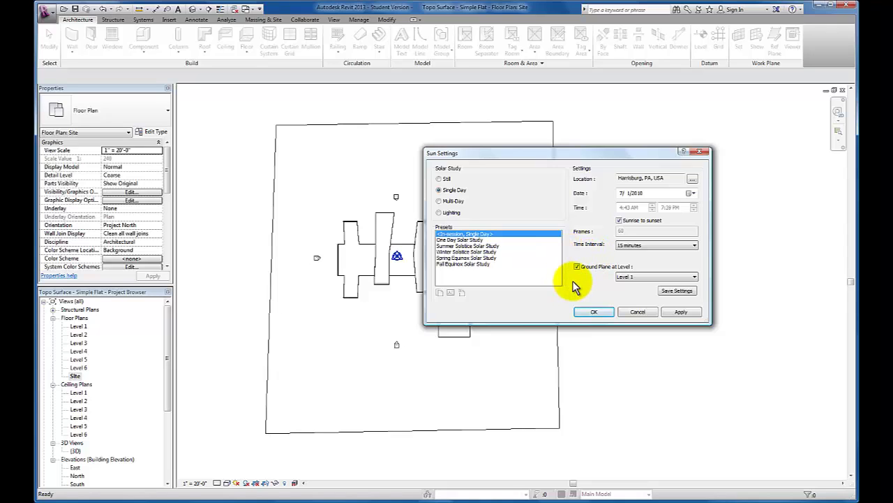
Load the Fall Equinox Solar Study preset at sunrise-to-sunset, 15-minute intervals, and apply it.
{"action": "left_click", "coordinate": [447, 264]}
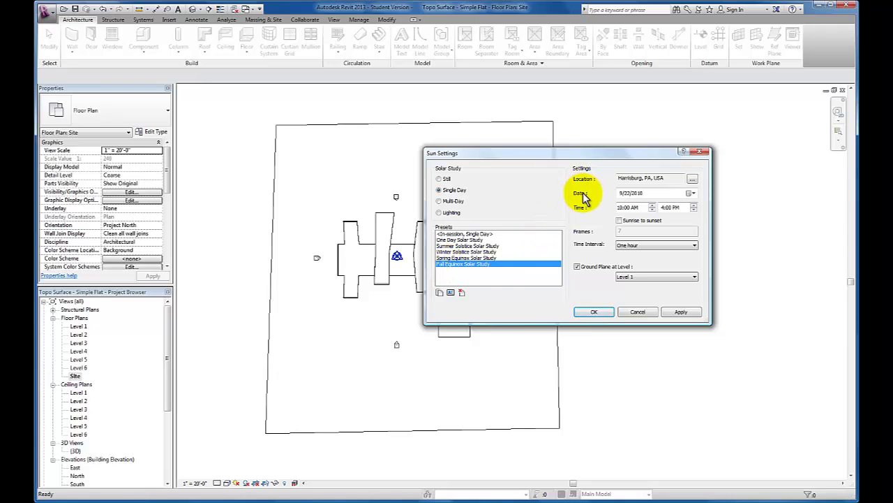
{"action": "left_click", "coordinate": [619, 221]}
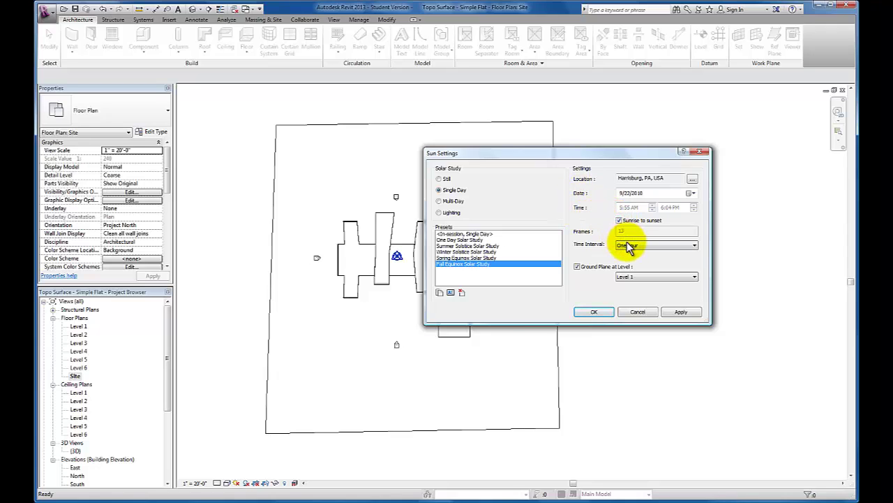
{"action": "left_click", "coordinate": [628, 246]}
{"action": "left_click", "coordinate": [628, 257]}
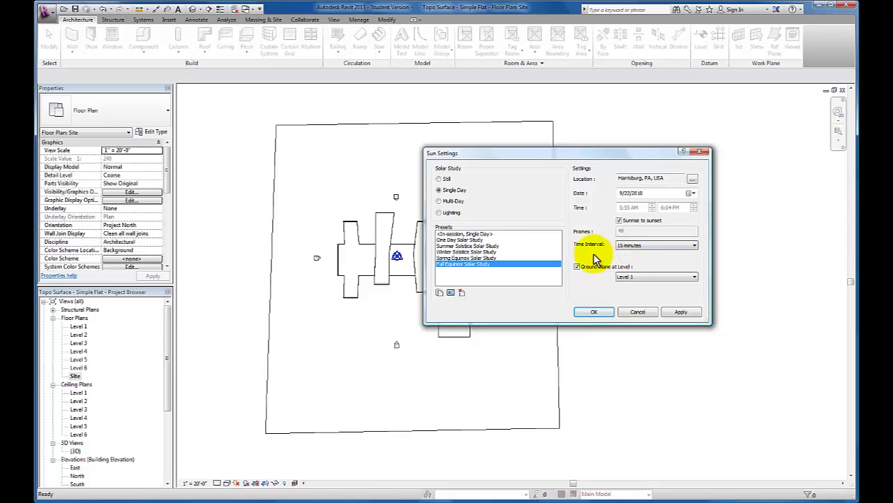
{"action": "left_click", "coordinate": [681, 312]}
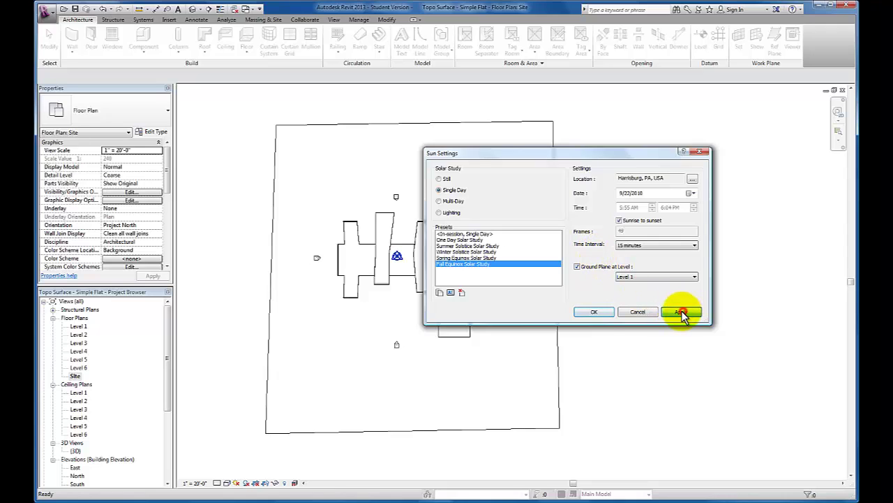
{"action": "left_click", "coordinate": [593, 312]}
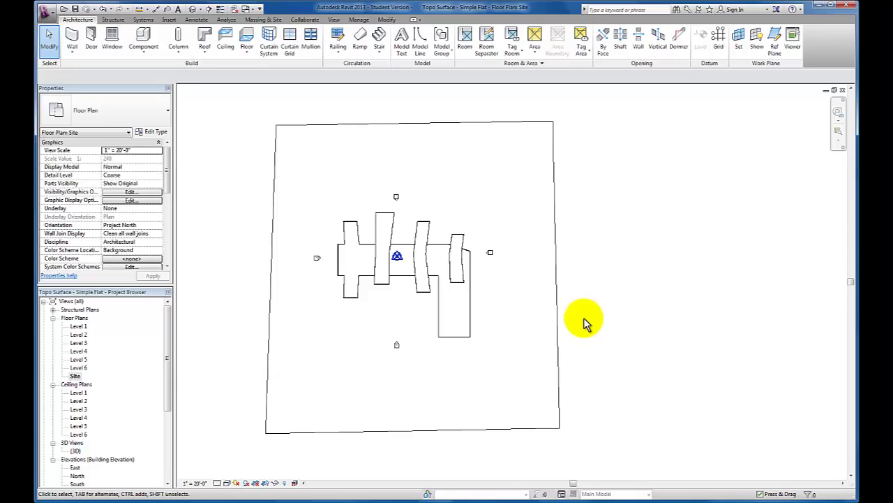
Turn on shadows in the Site plan and bring up the Sun Path menu.
{"action": "left_click", "coordinate": [245, 483]}
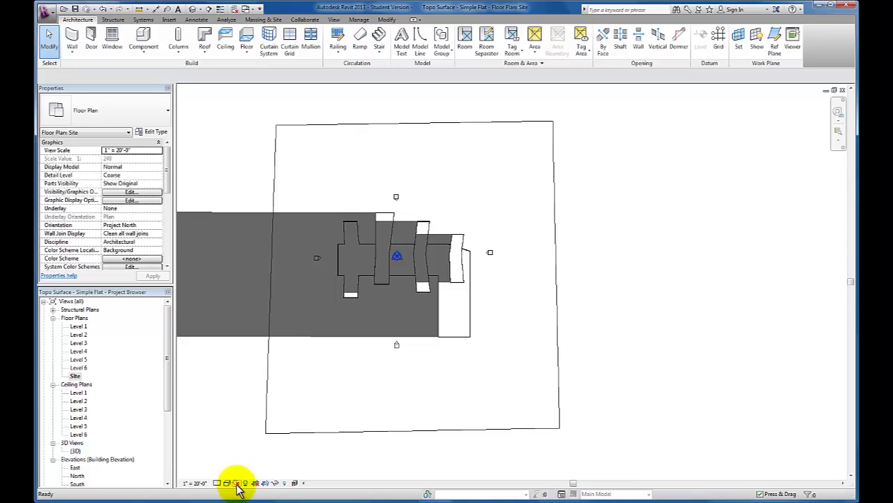
{"action": "left_click", "coordinate": [237, 484]}
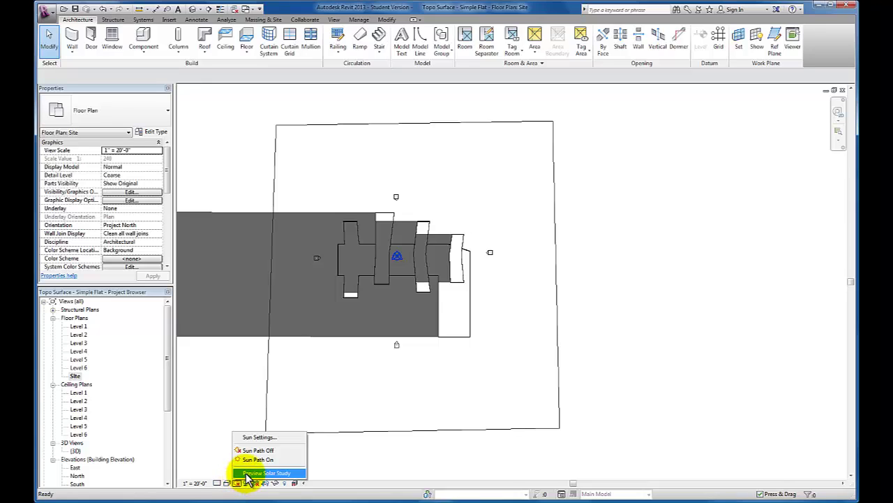
Preview the solar study and play it through to frame 15 at 9:25 AM.
{"action": "left_click", "coordinate": [252, 475]}
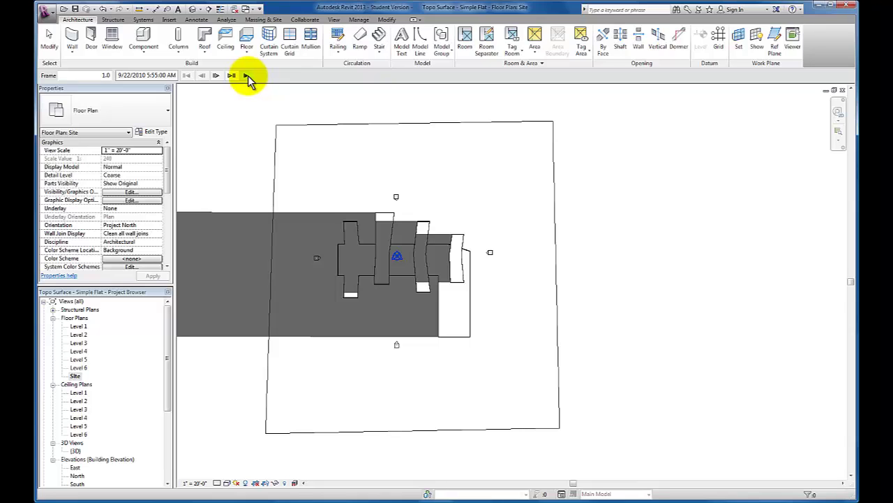
{"action": "left_click", "coordinate": [248, 76]}
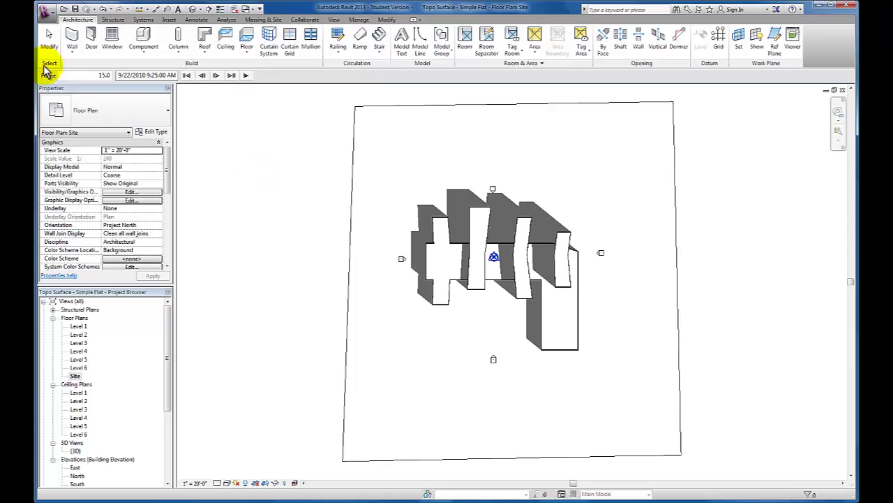
Start a Solar Study export via Export > Images and Animations in the Application menu.
{"action": "left_click", "coordinate": [46, 14]}
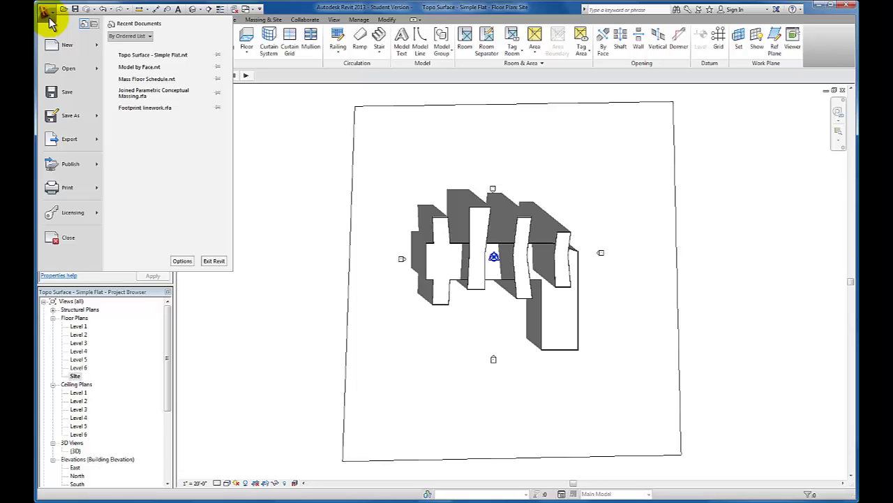
{"action": "mouse_move", "coordinate": [77, 120]}
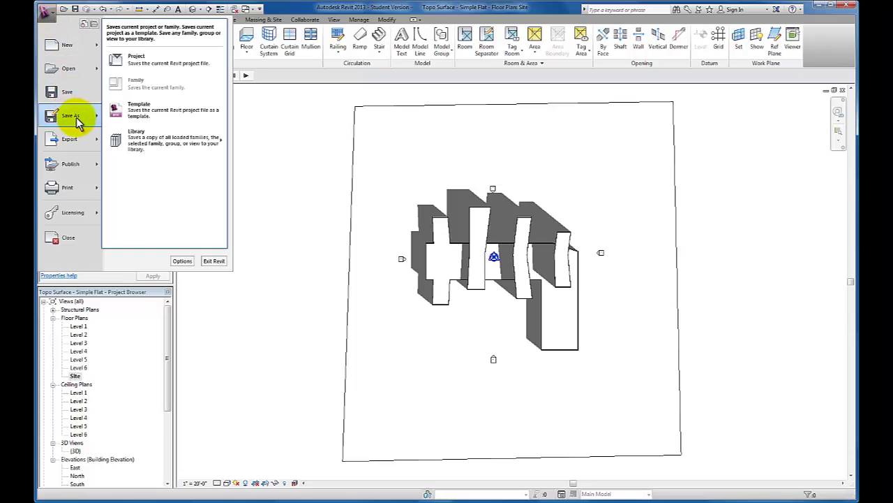
{"action": "mouse_move", "coordinate": [82, 143]}
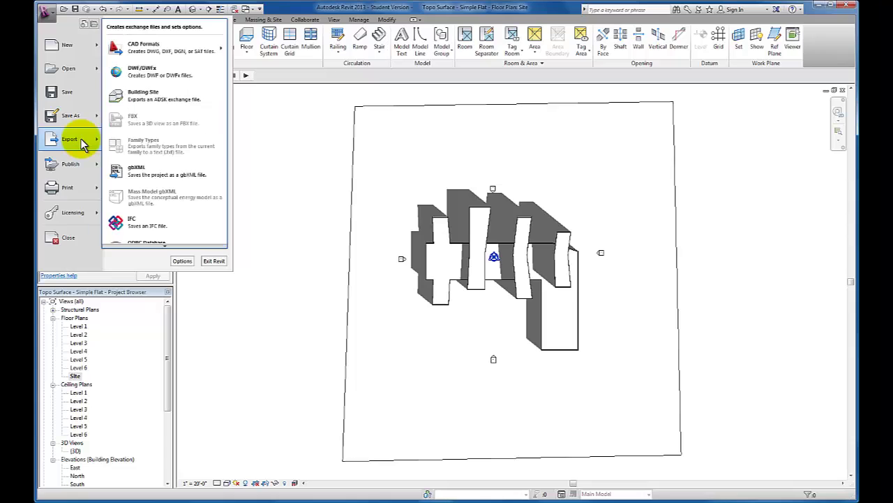
{"action": "mouse_move", "coordinate": [175, 248]}
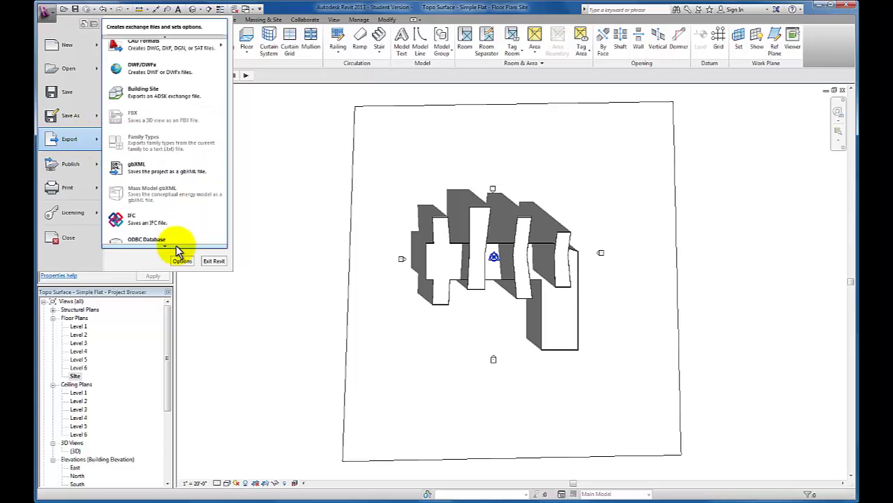
{"action": "mouse_move", "coordinate": [190, 196]}
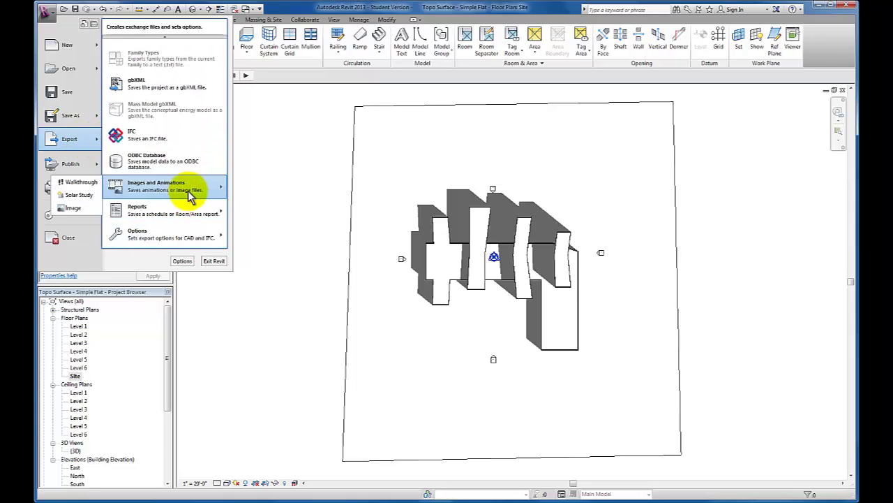
{"action": "left_click", "coordinate": [81, 195]}
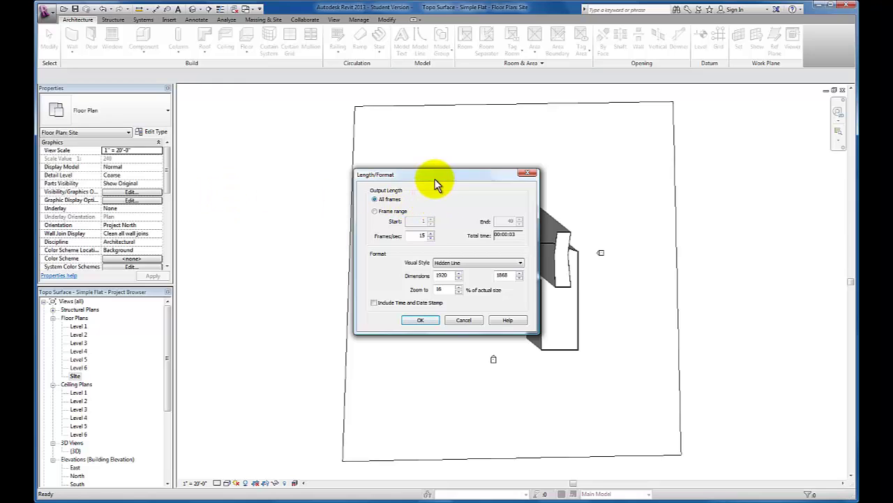
Set the animation to 5 frames/sec, Hidden Line, with a time and date stamp.
{"action": "left_click_drag", "start_coordinate": [430, 179], "coordinate": [311, 150]}
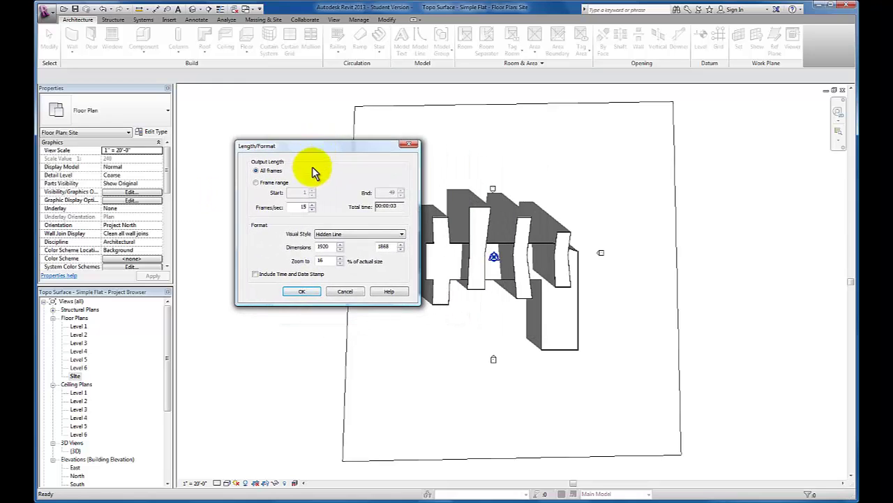
{"action": "double_click", "coordinate": [301, 207]}
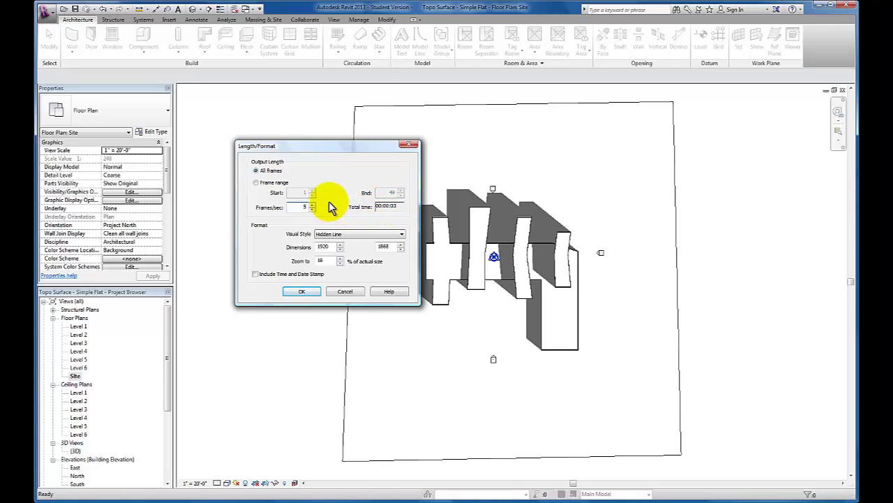
{"action": "left_click", "coordinate": [304, 208]}
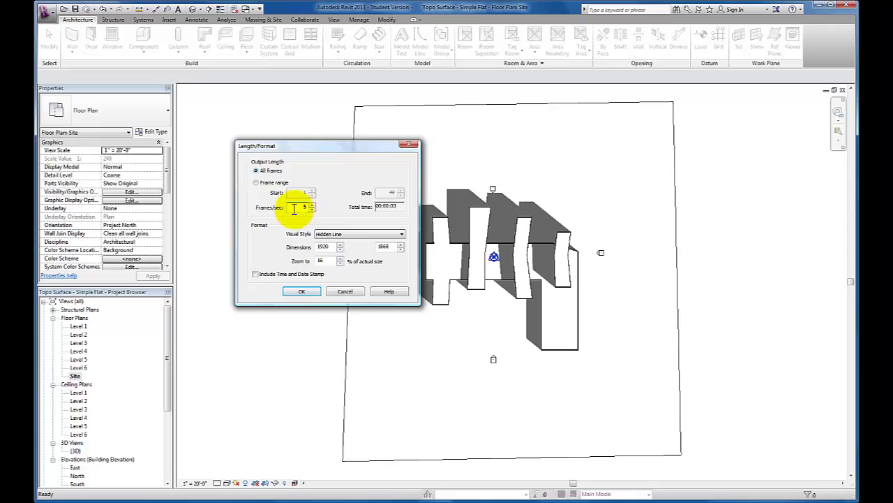
{"action": "type", "text": "5"}
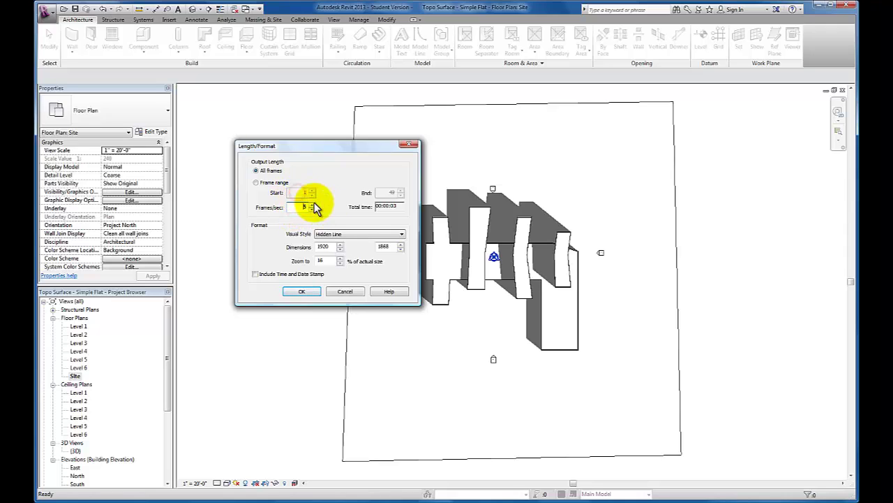
{"action": "left_click", "coordinate": [348, 237]}
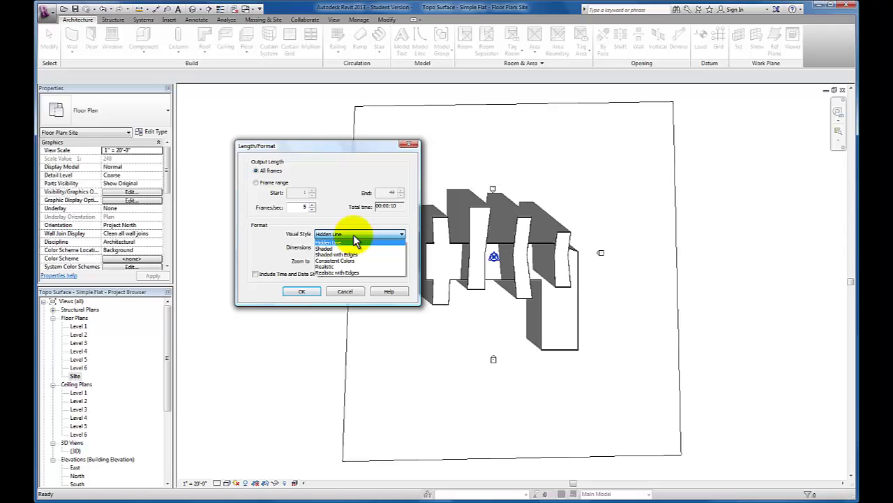
{"action": "left_click", "coordinate": [340, 243]}
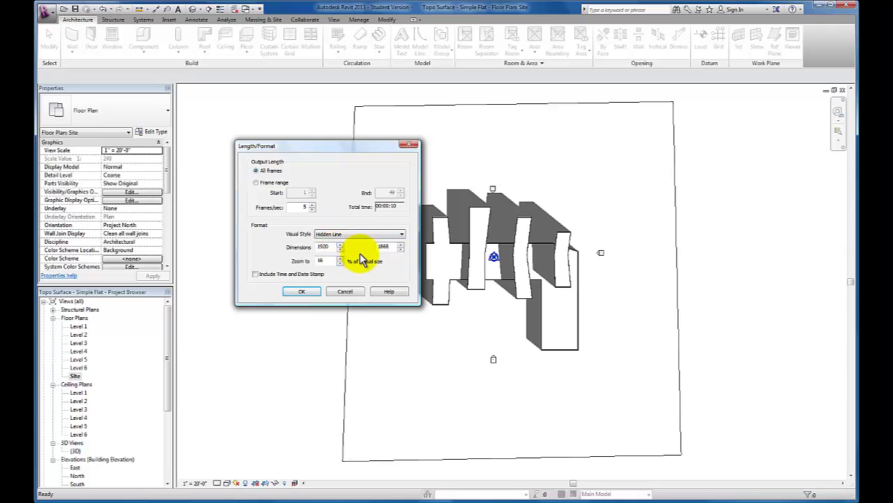
{"action": "left_click", "coordinate": [255, 275]}
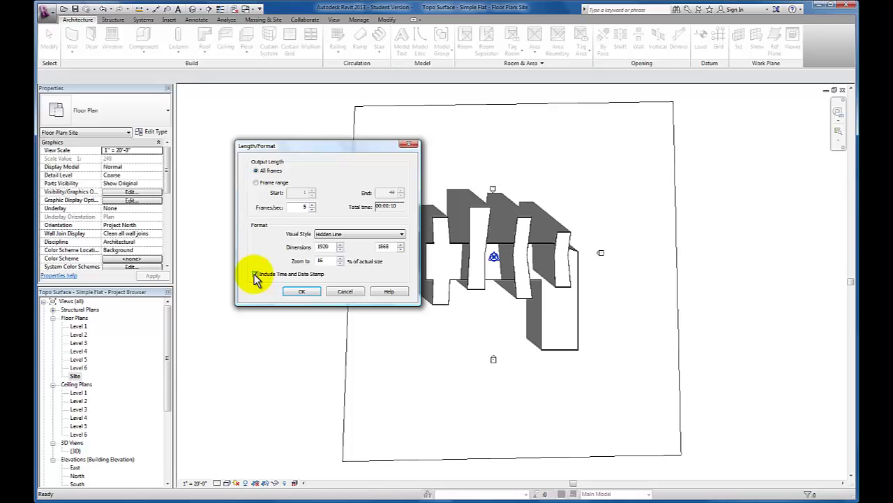
{"action": "left_click", "coordinate": [300, 293]}
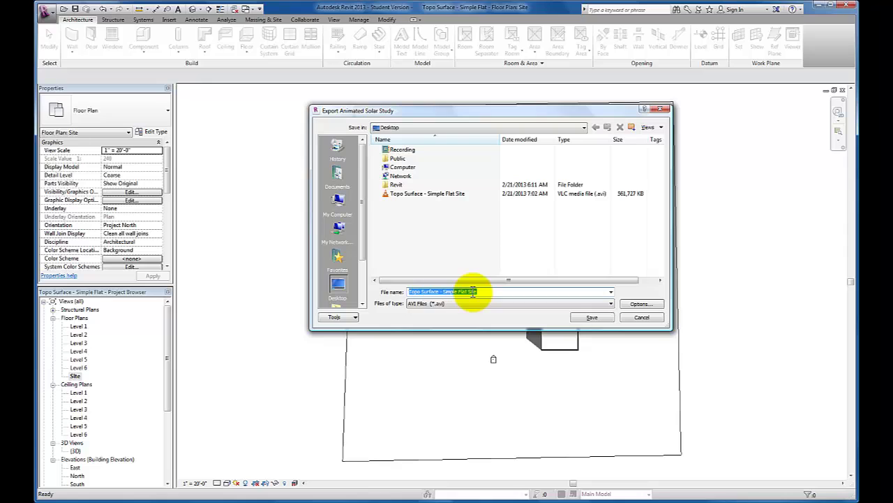
Save the AVI to the Desktop as 'Solar Study - Conceptual Massing'.
{"action": "type", "text": "Solar"}
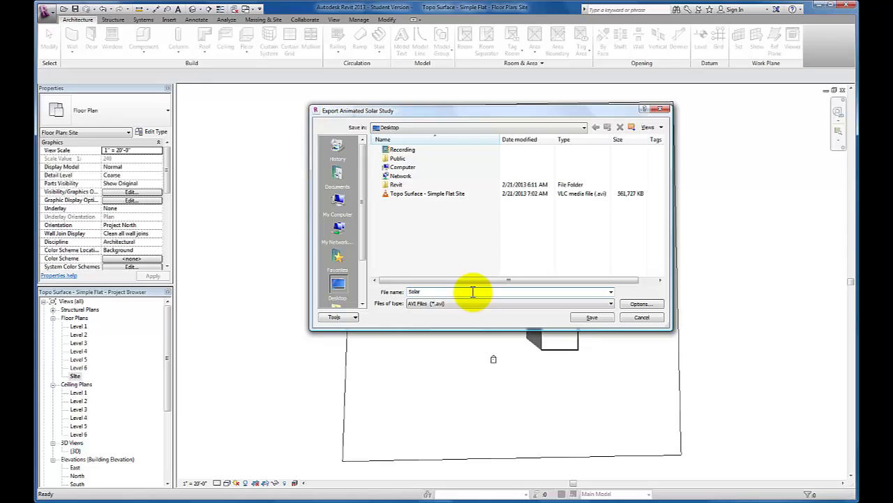
{"action": "type", "text": " Study"}
{"action": "type", "text": " - con"}
{"action": "type", "text": "Conceptu"}
{"action": "type", "text": "al Ma"}
{"action": "type", "text": "ssing"}
{"action": "left_click", "coordinate": [592, 319]}
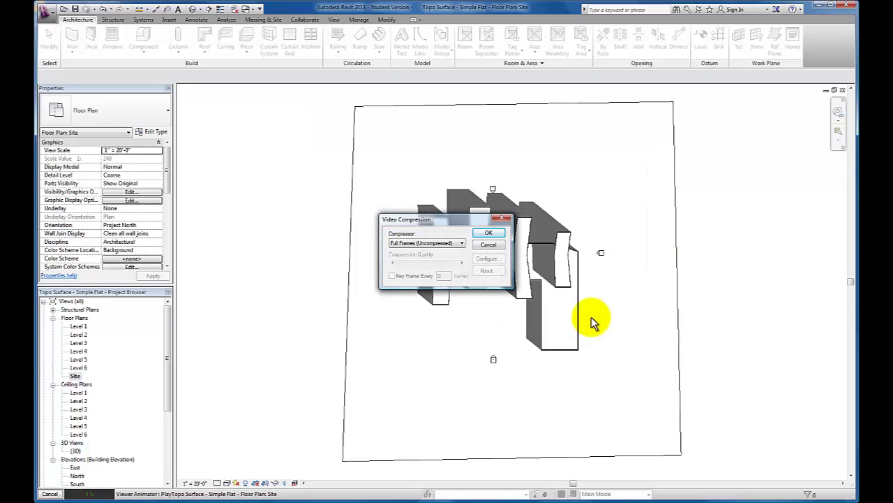
Keep Full Frames (Uncompressed) as the video compressor and render the AVI.
{"action": "left_click_drag", "start_coordinate": [447, 227], "coordinate": [331, 227]}
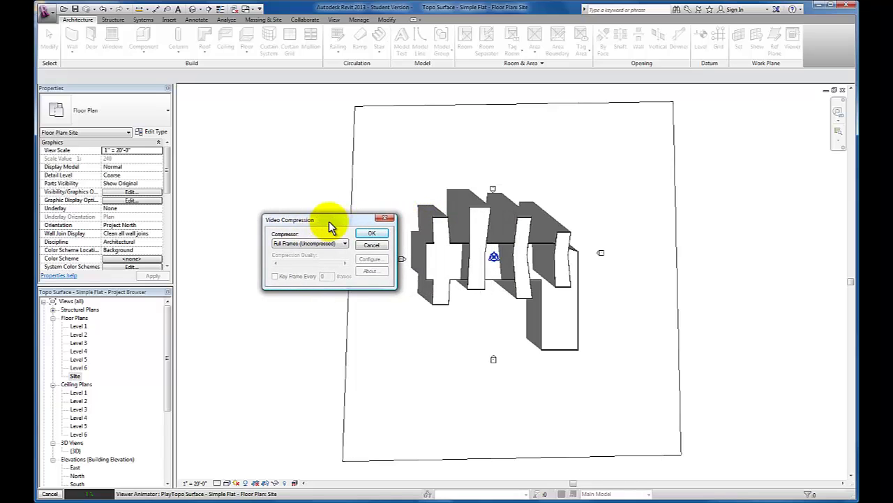
{"action": "left_click", "coordinate": [333, 243]}
{"action": "left_click", "coordinate": [371, 234]}
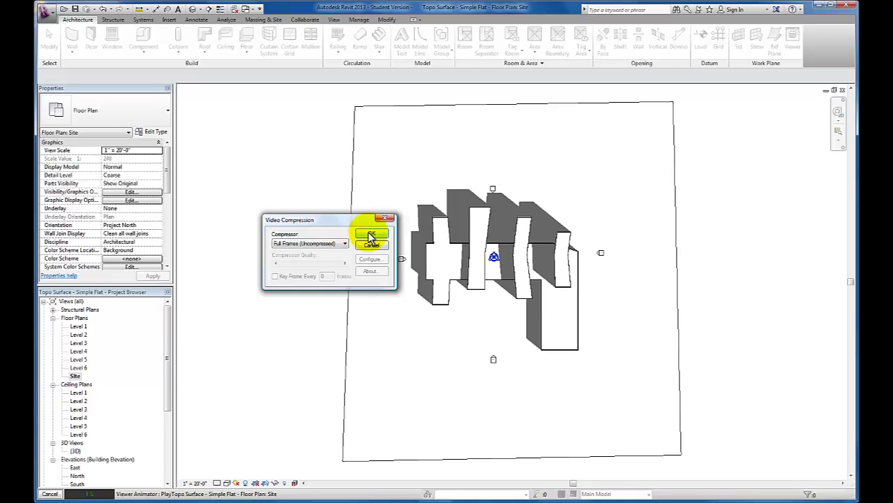